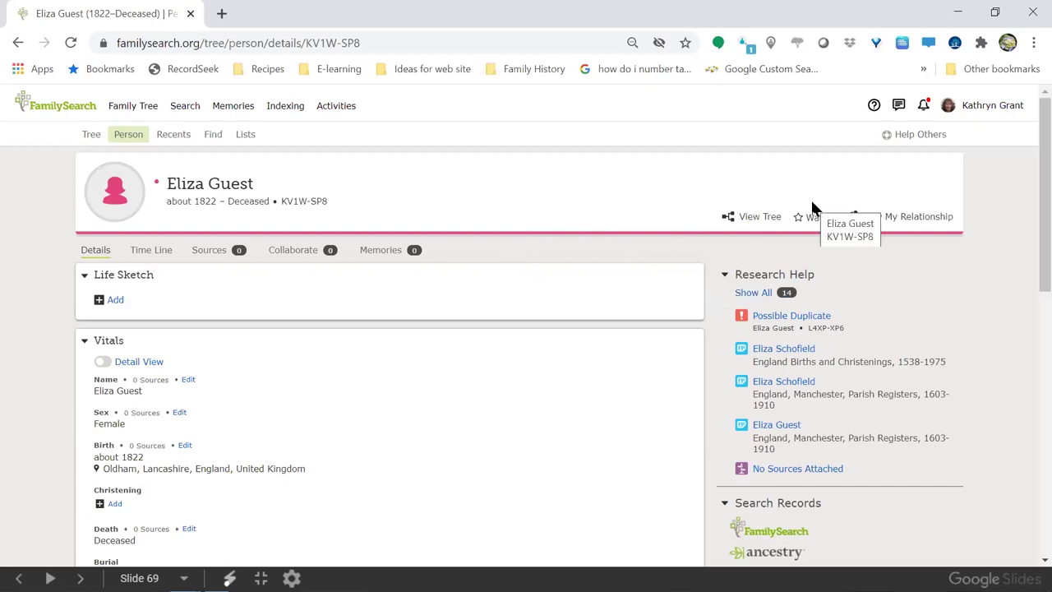
Step: Open the Step 1 merge comparison for the possible duplicate from Research Help's Data Problems
click(782, 319)
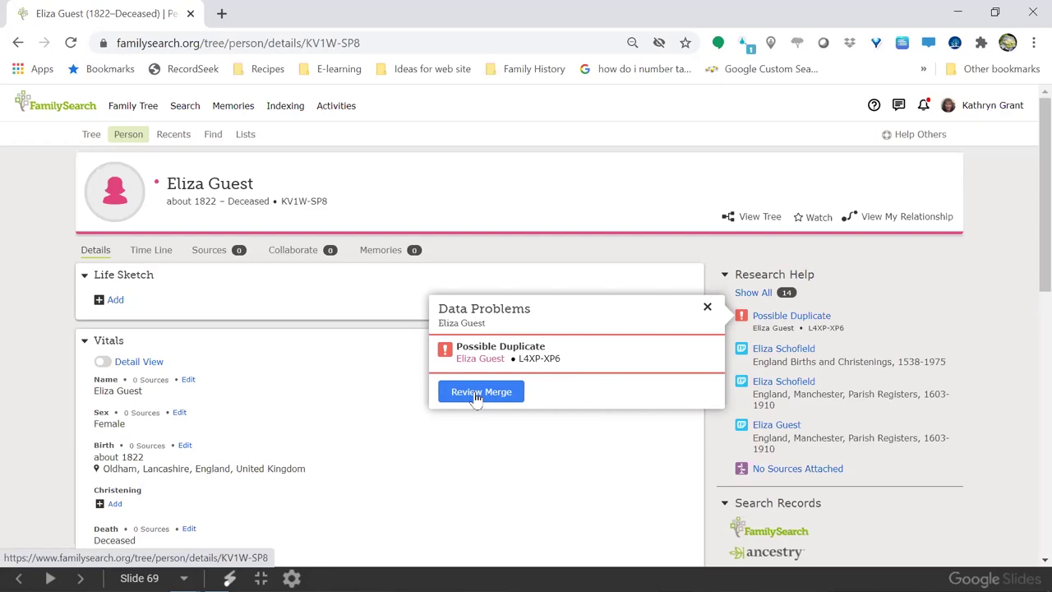
click(476, 398)
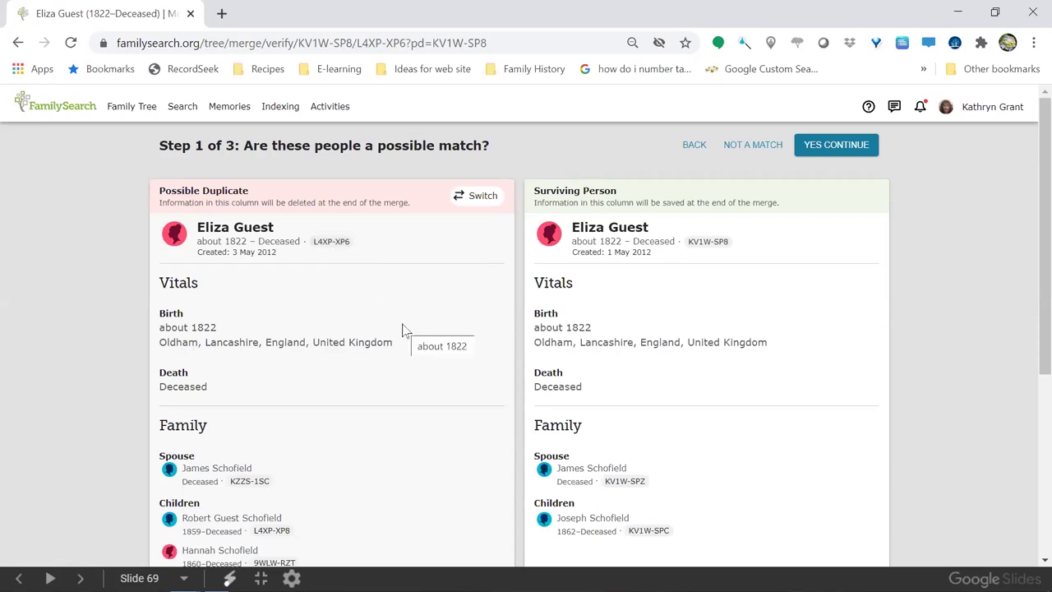
Step: Compare both records side by side and confirm they are the same person
scroll(403, 328, down, 1)
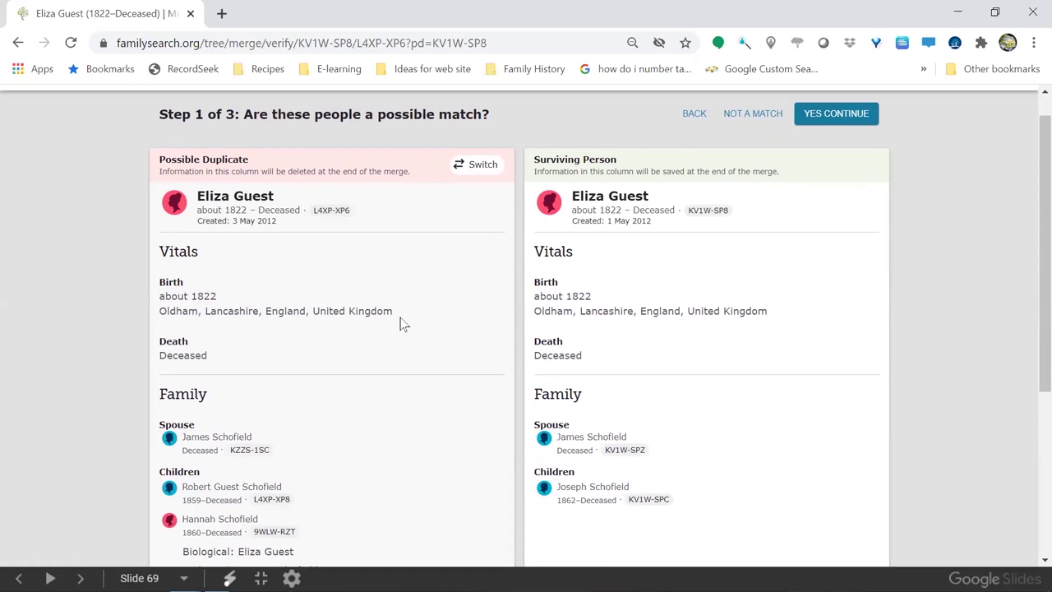
scroll(400, 323, down, 1)
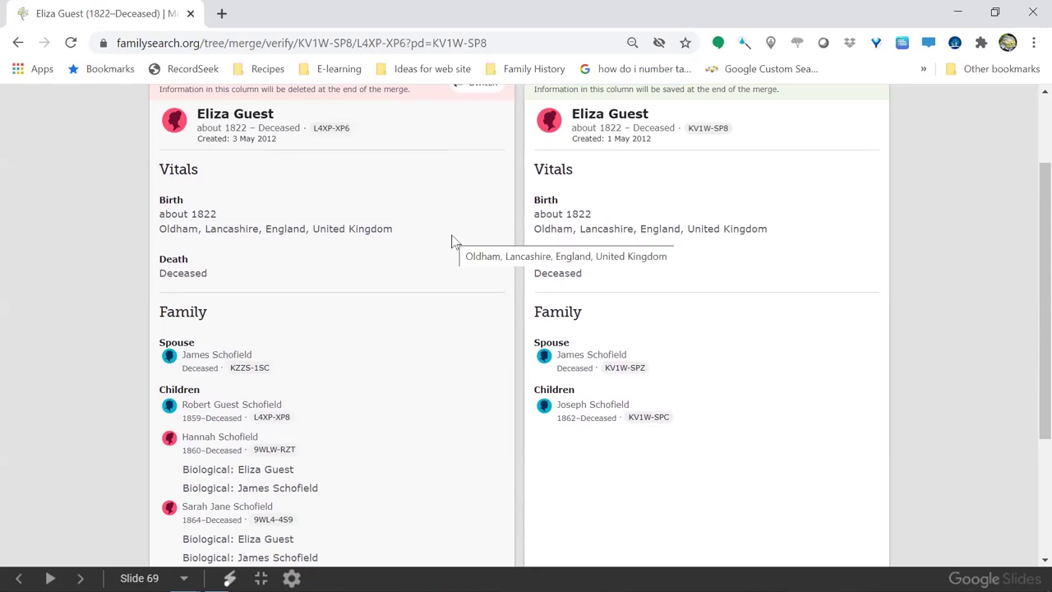
scroll(405, 366, down, 1)
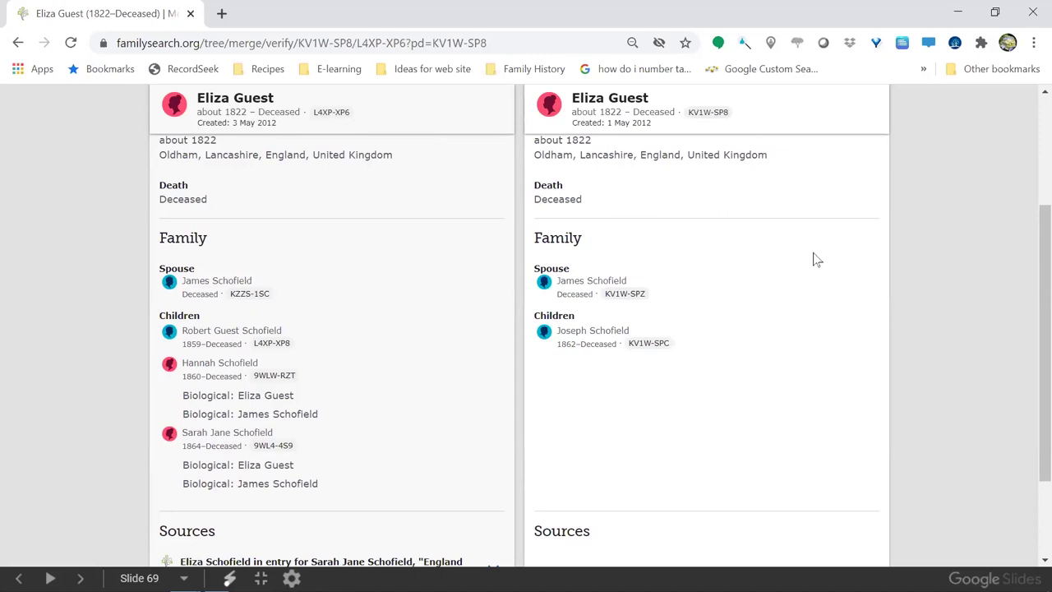
scroll(814, 260, up, 1)
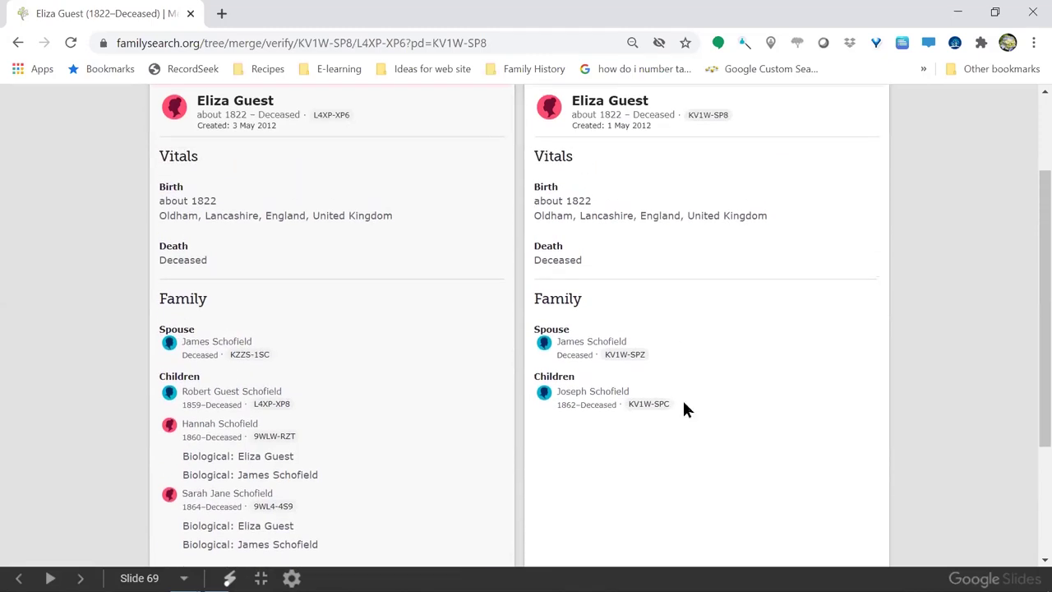
scroll(881, 236, up, 1)
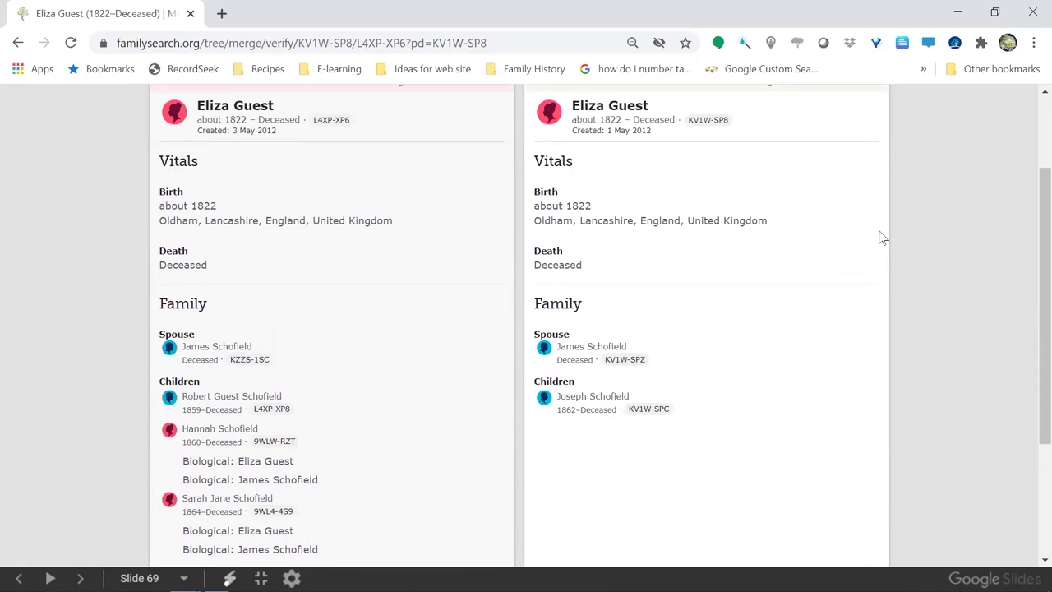
scroll(880, 236, up, 2)
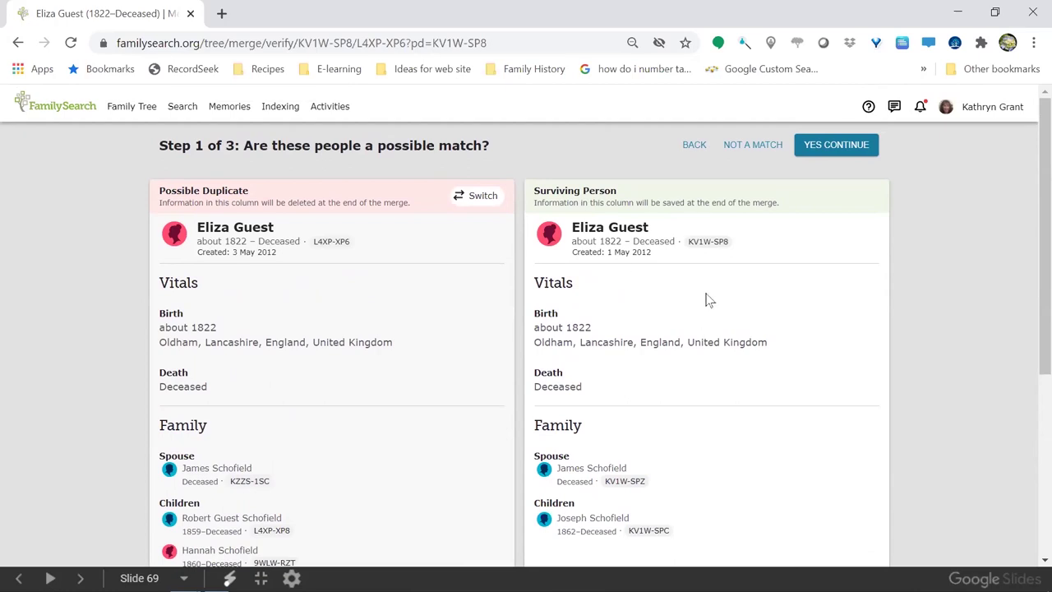
click(832, 154)
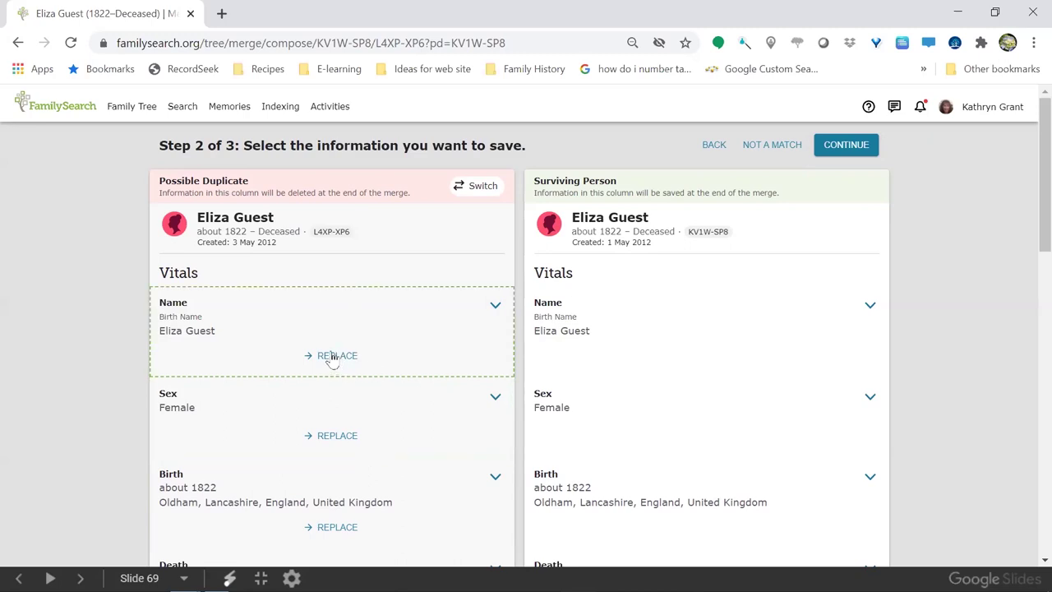
Step: Review the spouse, children and sources selections in Step 2, then continue to Step 3
scroll(690, 409, down, 1)
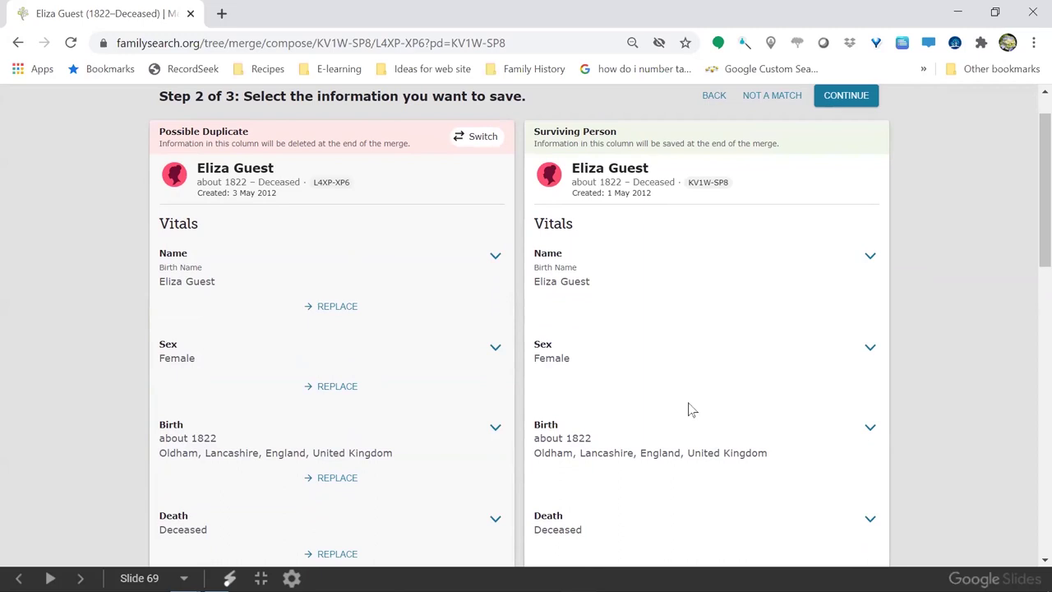
scroll(690, 409, down, 4)
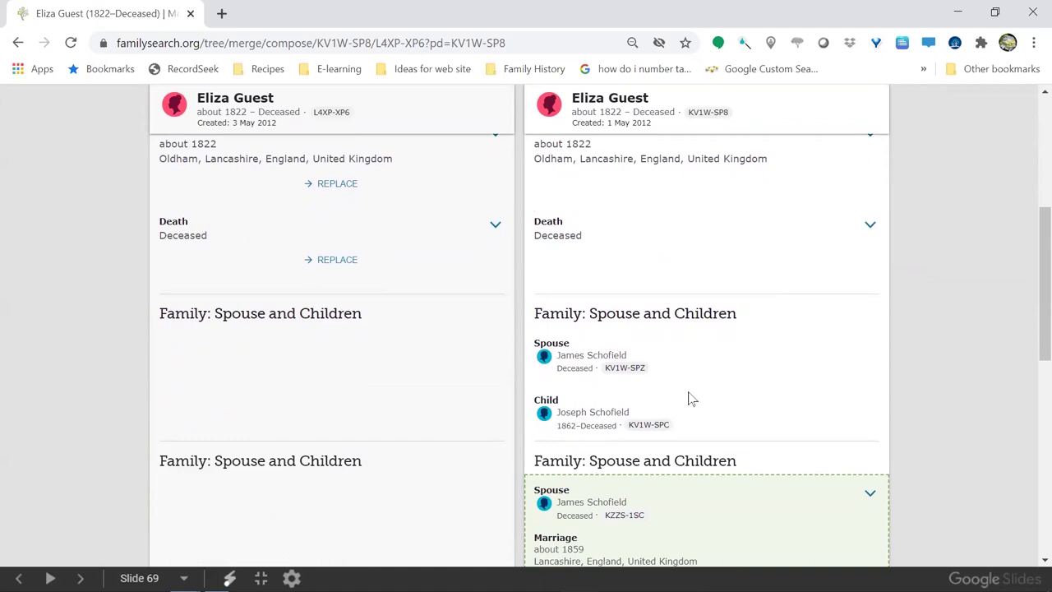
scroll(690, 395, down, 3)
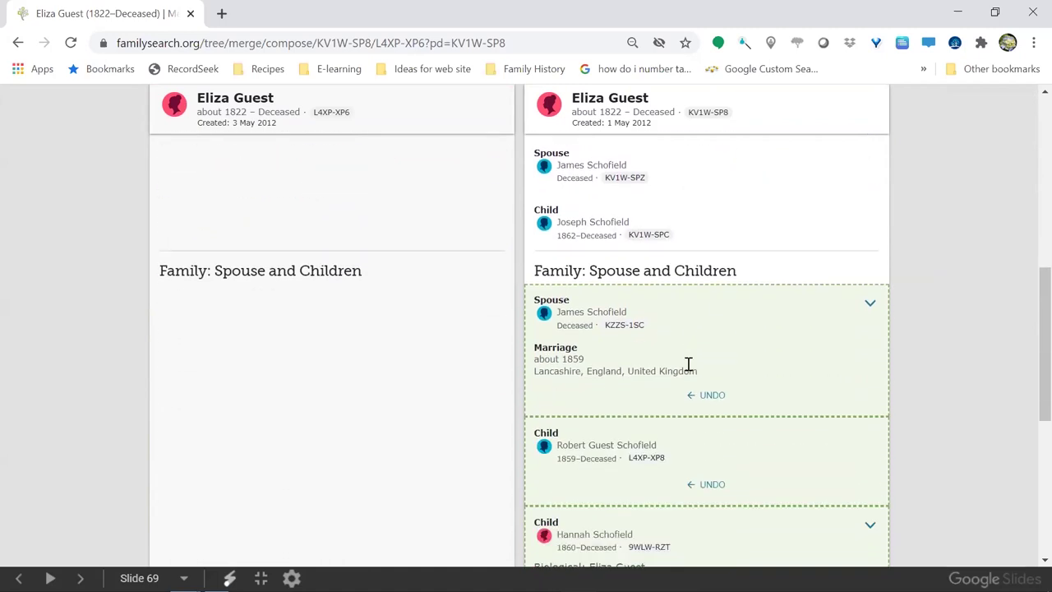
scroll(695, 427, down, 4)
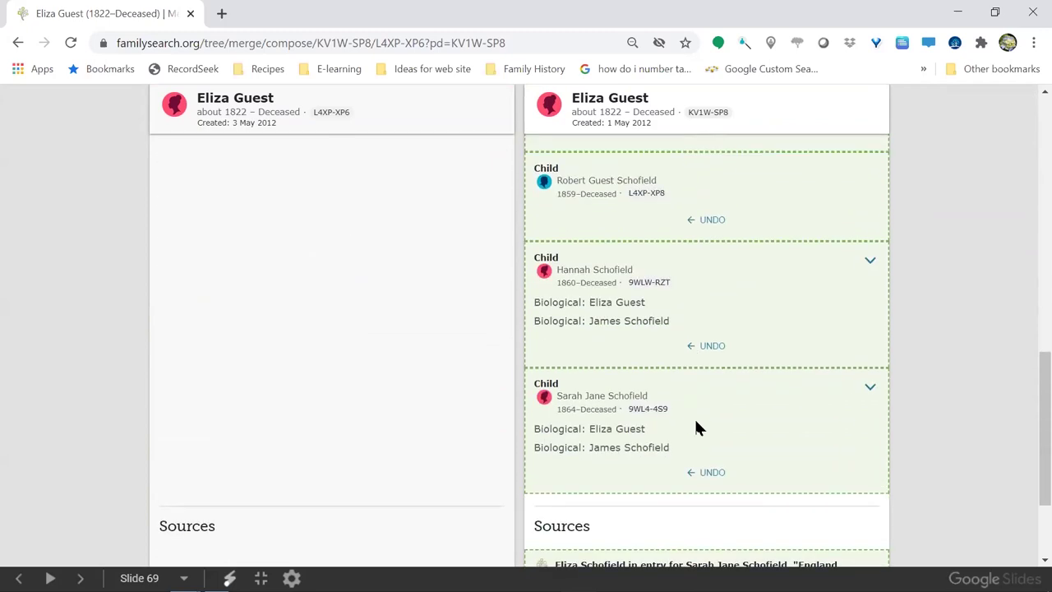
scroll(695, 427, down, 2)
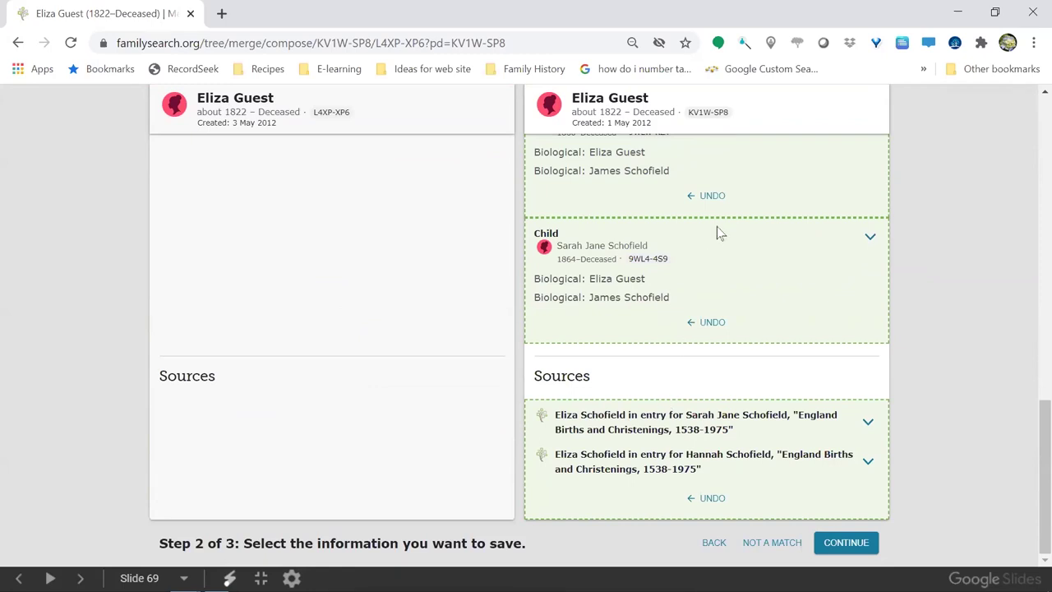
scroll(716, 235, up, 5)
scroll(716, 236, up, 2)
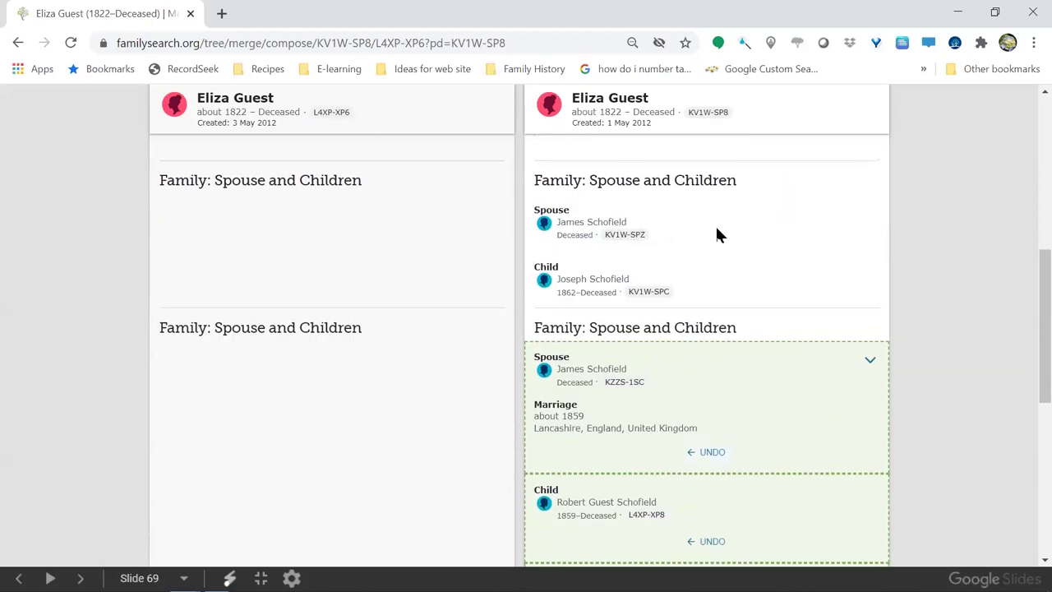
scroll(716, 235, up, 2)
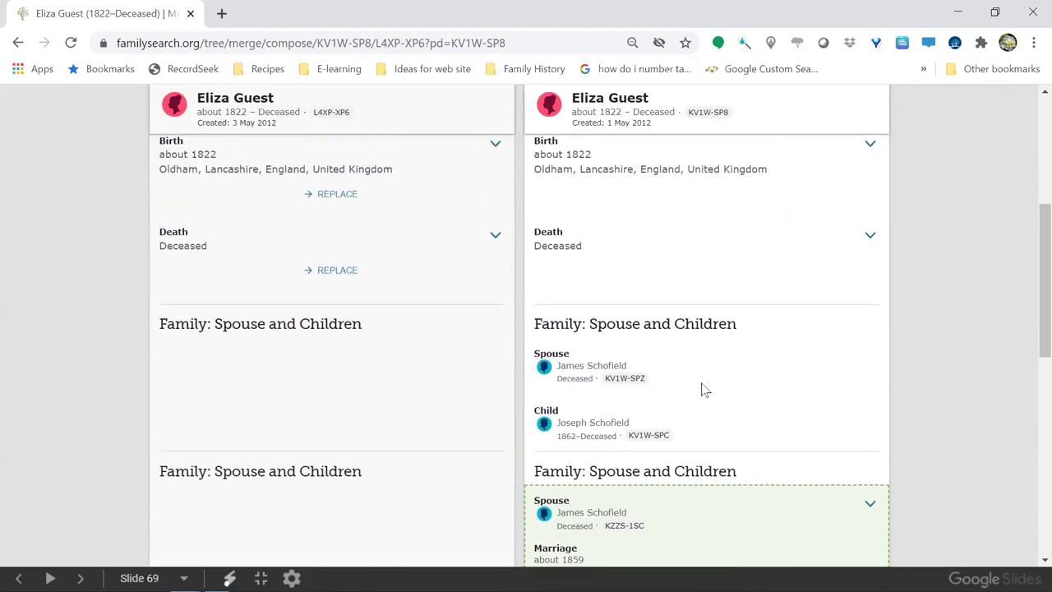
scroll(702, 389, up, 2)
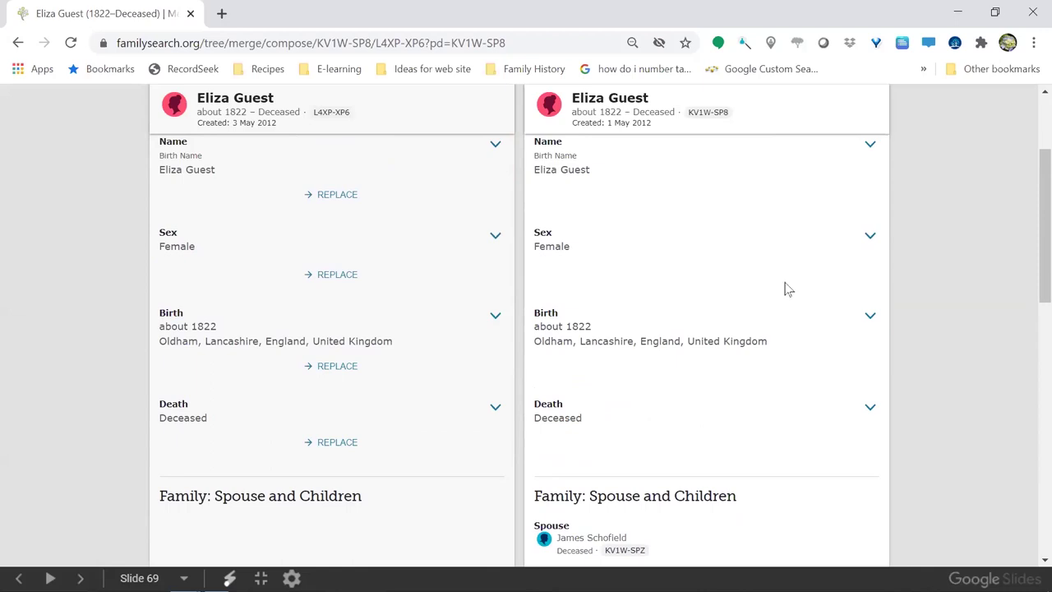
scroll(785, 289, up, 2)
scroll(785, 290, up, 1)
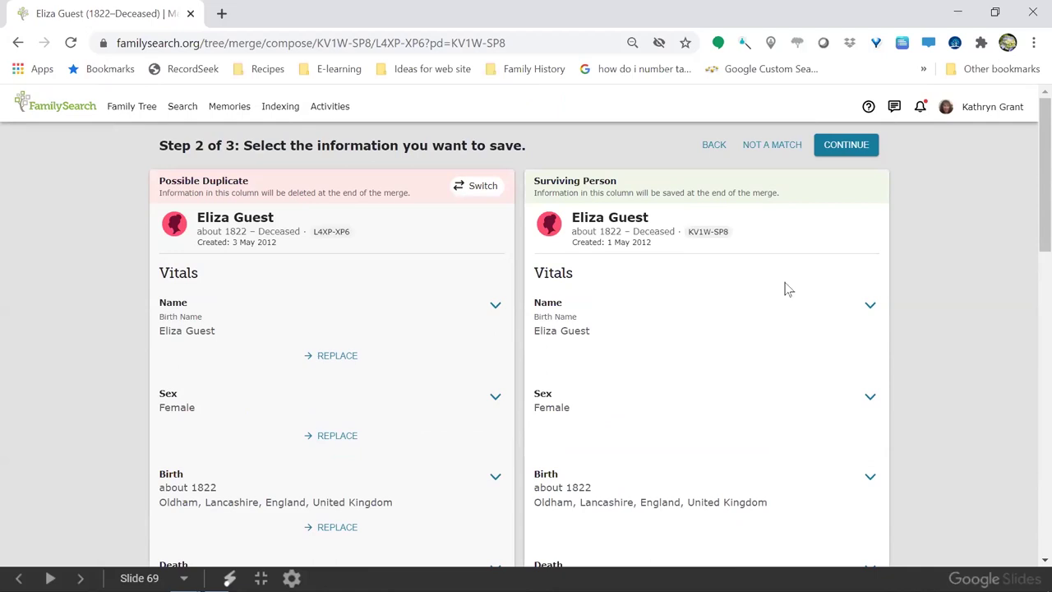
click(841, 146)
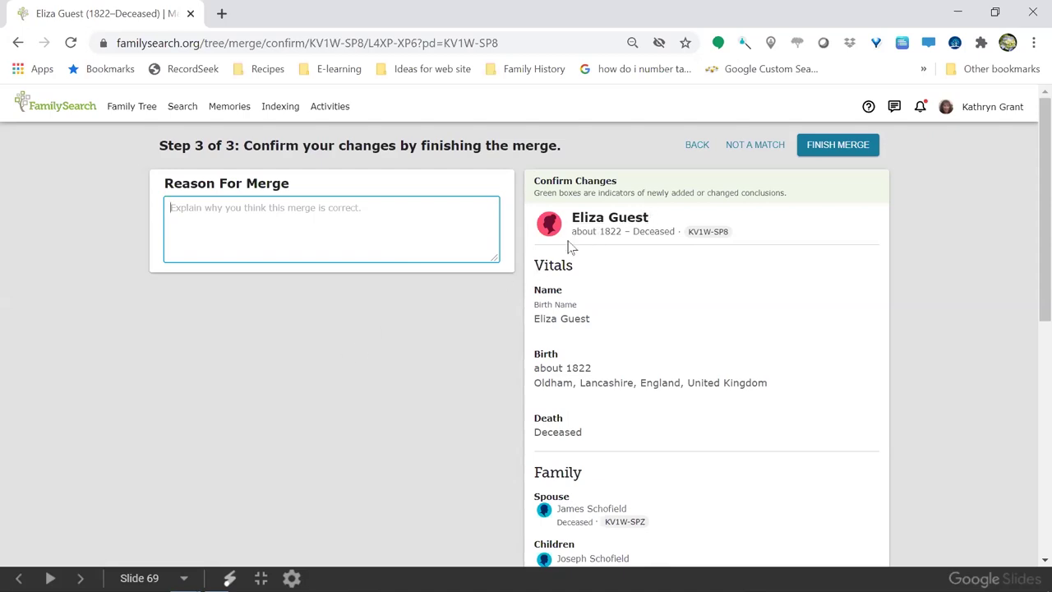
Step: Go back from the Step 3 confirmation to the Step 2 selections
click(692, 144)
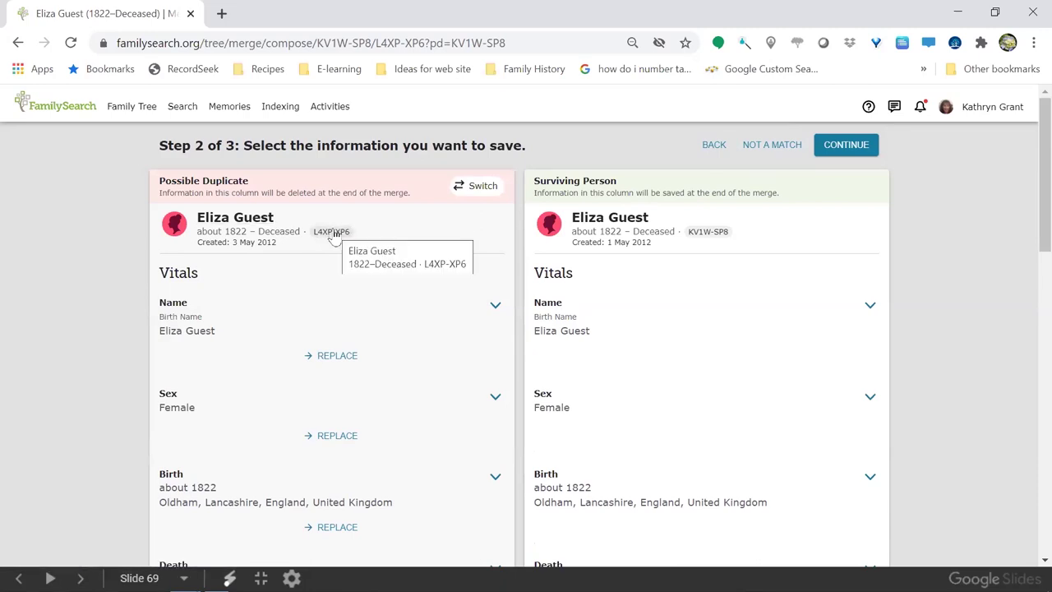
Step: Copy the possible duplicate's person ID and return to the Step 3 confirmation
click(332, 231)
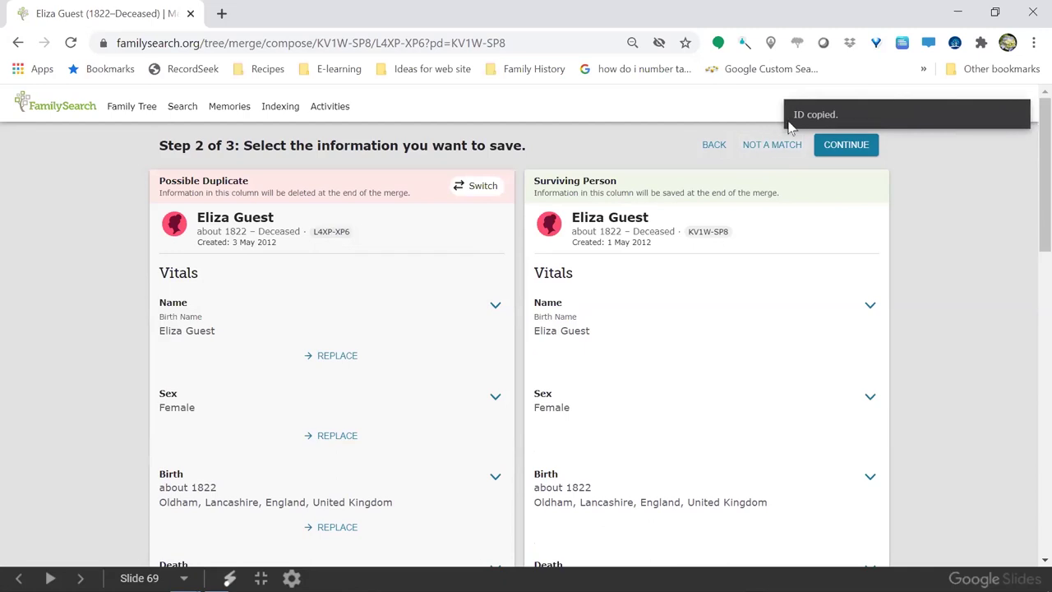
click(843, 156)
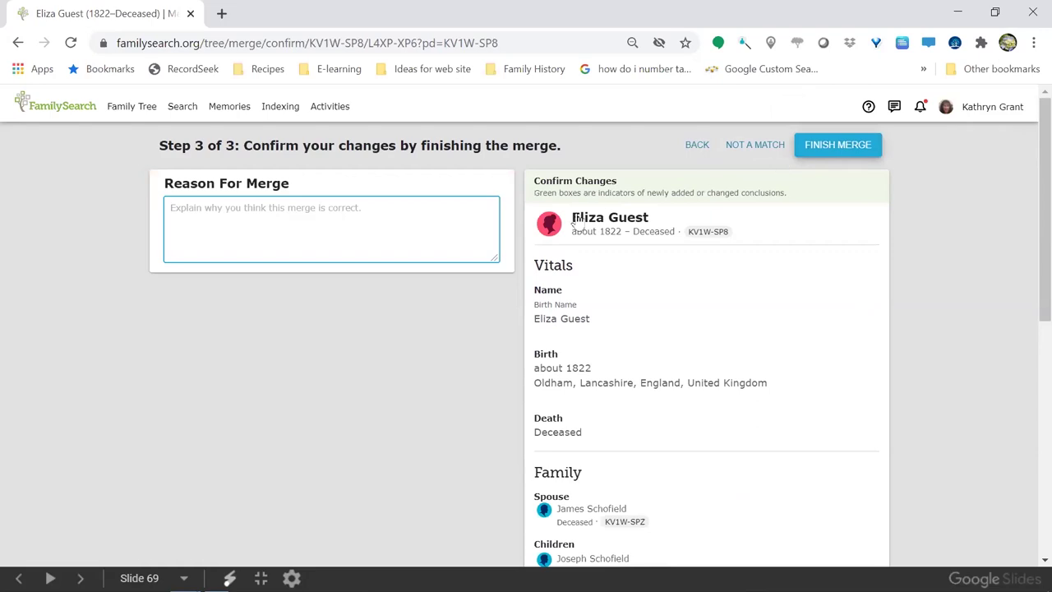
Step: Write a merge reason naming both records with pasted IDs, noting the same husband and children
text(same person)
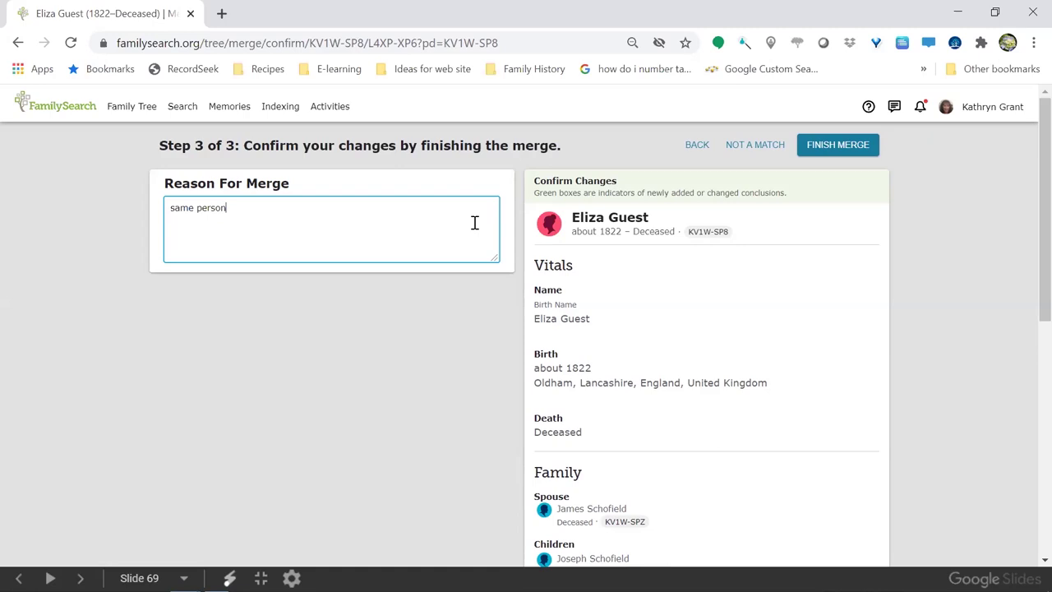
key(BackSpace)
key(BackSpace)
key(BackSpace)
key(BackSpace)
key(BackSpace)
key(BackSpace)
key(BackSpace)
key(BackSpace)
key(BackSpace)
key(BackSpace)
key(BackSpace)
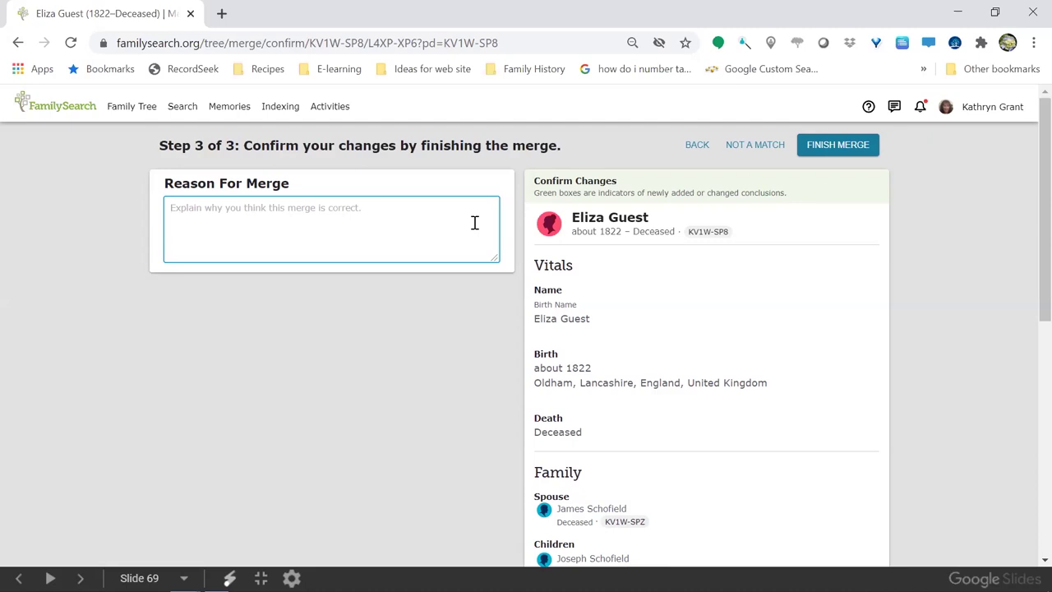
text(El)
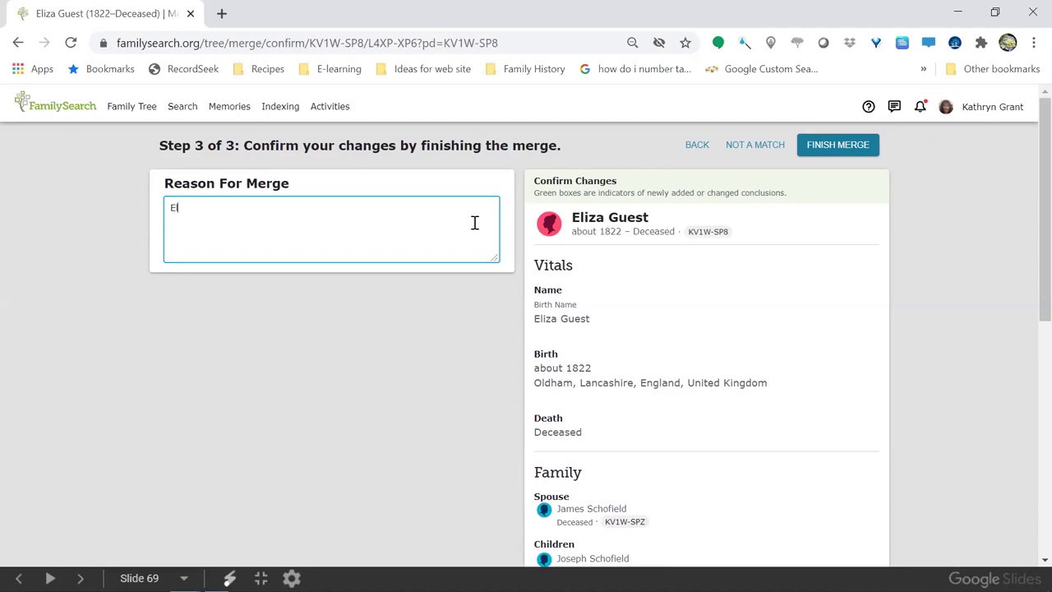
text(iza Guest)
key(ctrl+v)
text(and Eliza Guest)
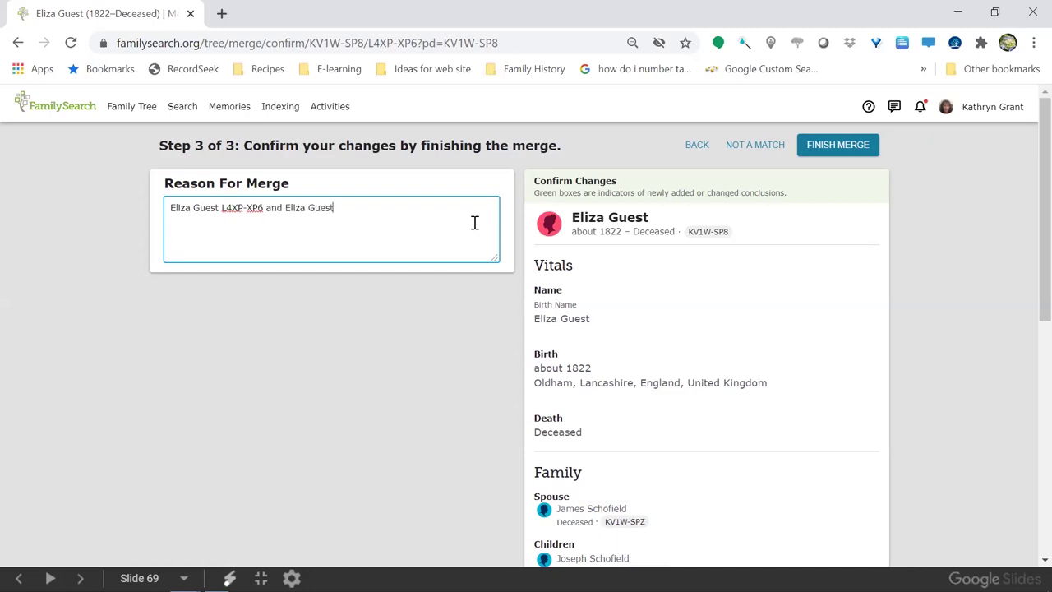
click(711, 234)
click(387, 210)
key(ctrl+v)
text(were both married to a man named James Schofield, and)
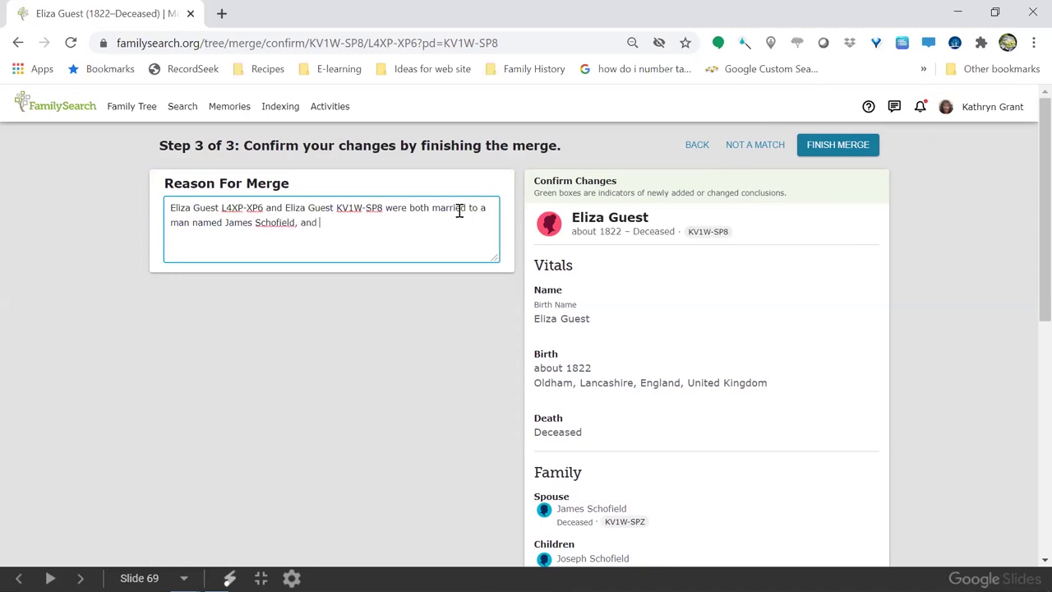
text( also had the same children.)
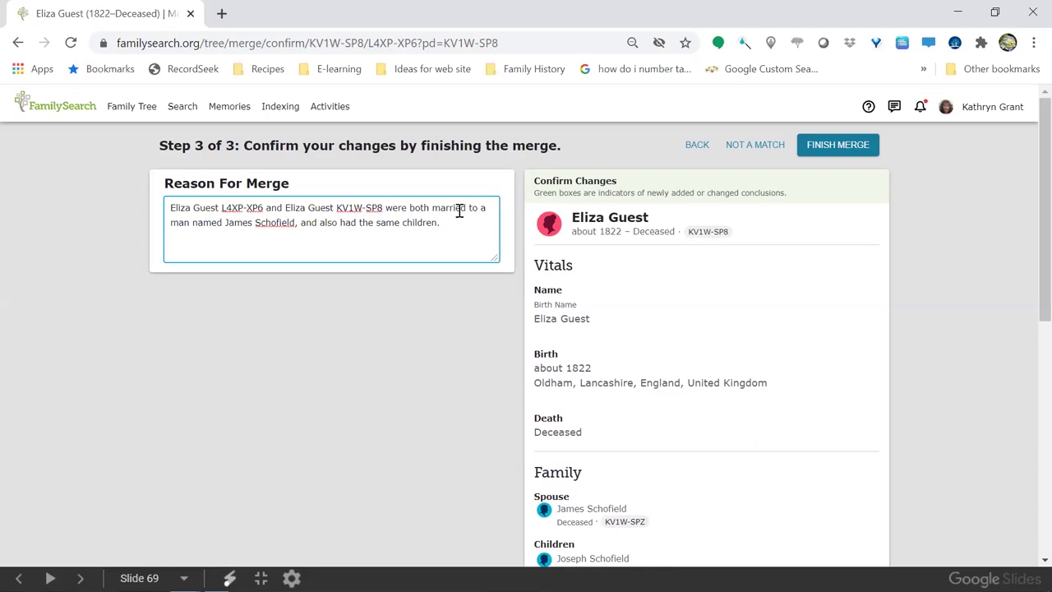
scroll(730, 324, down, 4)
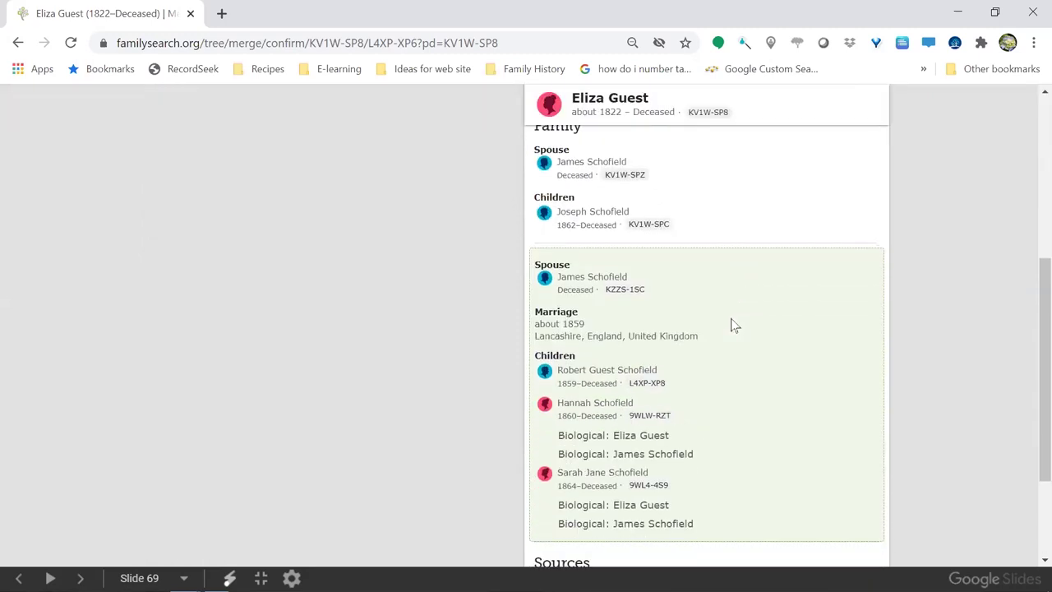
Step: Scroll through the Confirm Changes summary to check the family and sources
scroll(732, 324, down, 2)
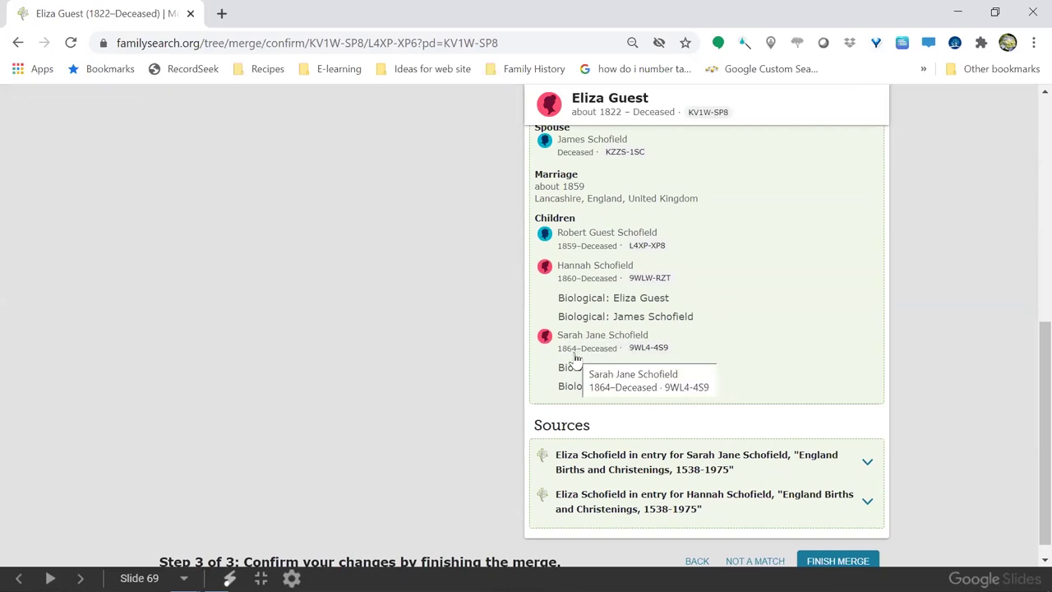
scroll(631, 240, up, 2)
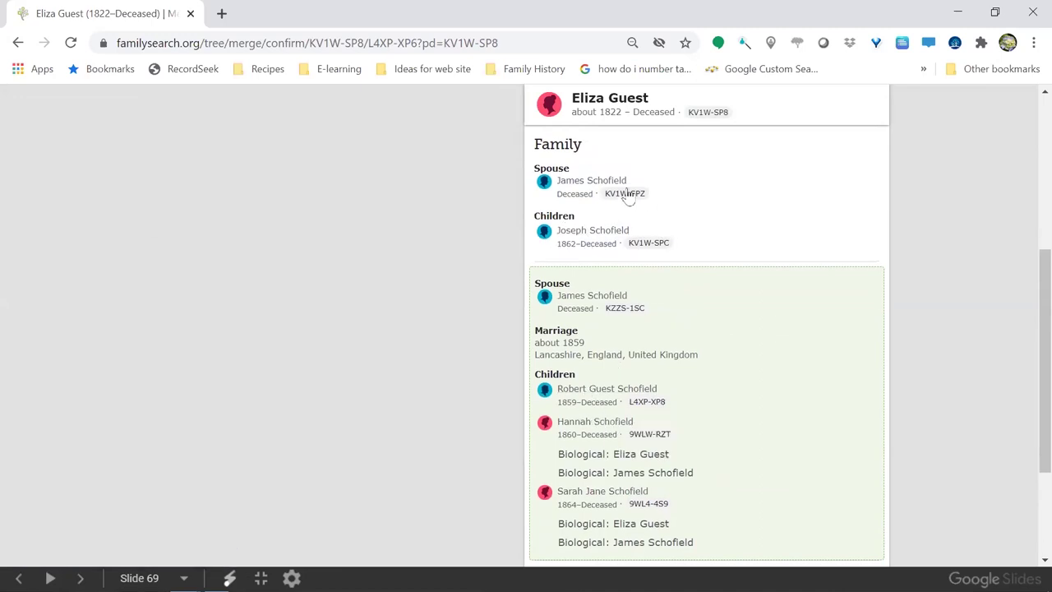
scroll(585, 187, up, 4)
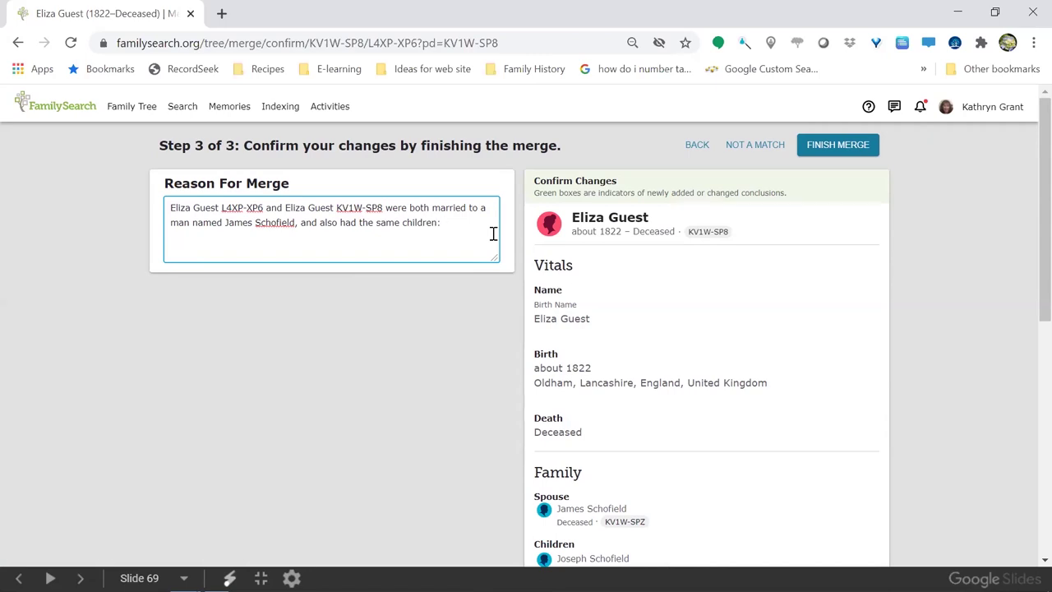
Step: Add the four shared children's names to the reason and finish the merge
text(Robert, Hannah, Joseph)
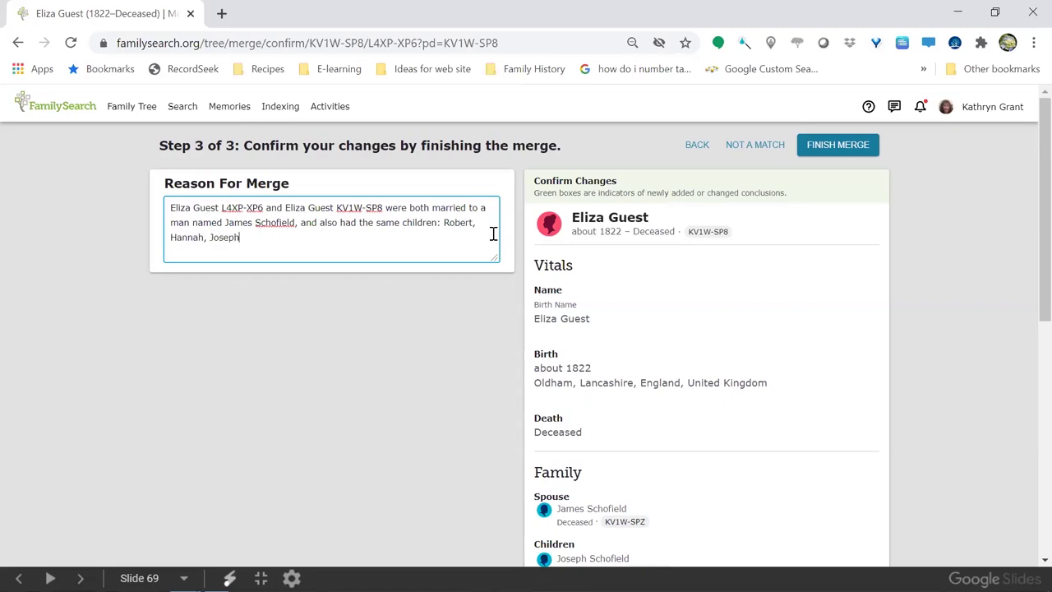
text(, and Sarah Jane.)
click(834, 146)
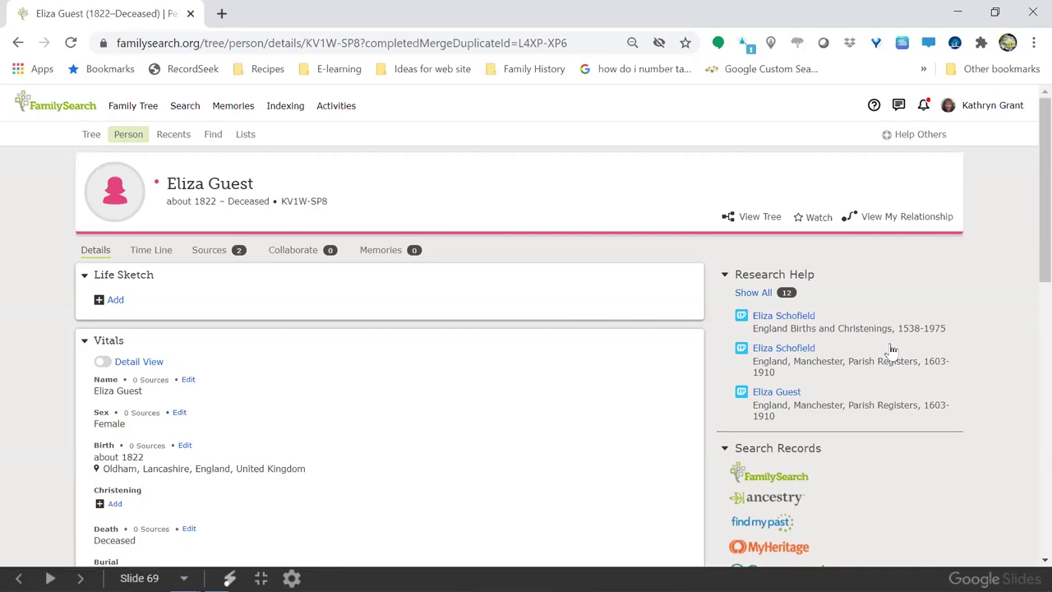
Step: Scroll the merged person page down to the Family Members section
scroll(562, 406, down, 3)
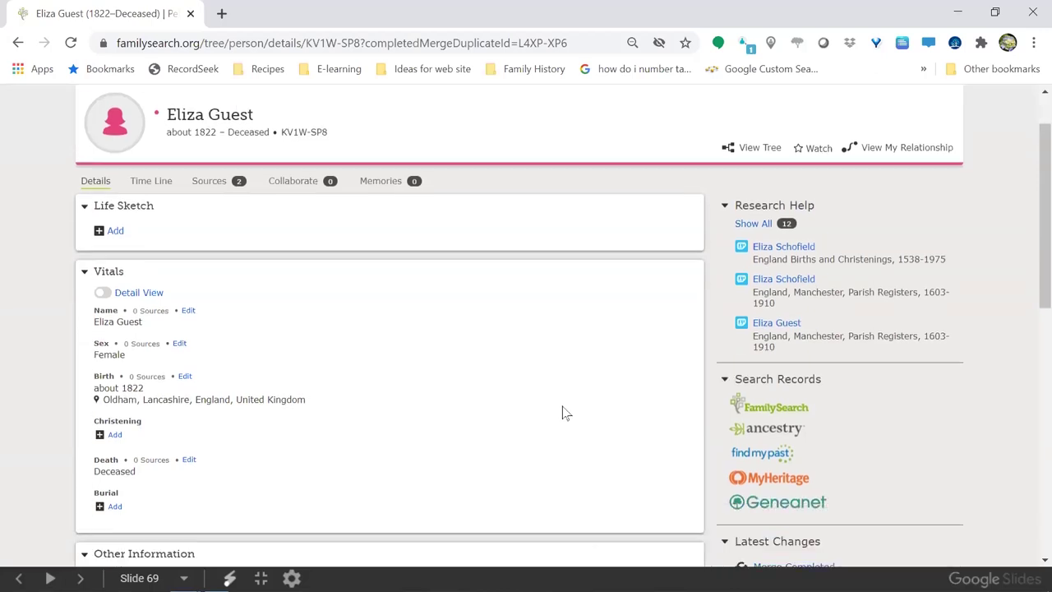
scroll(562, 405, down, 4)
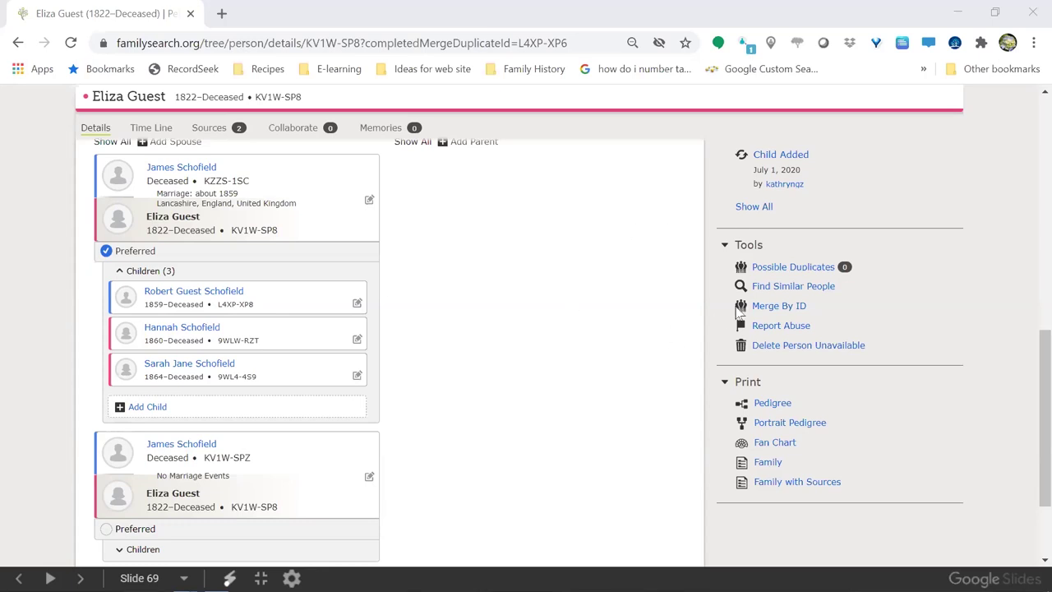
key(alt+Tab)
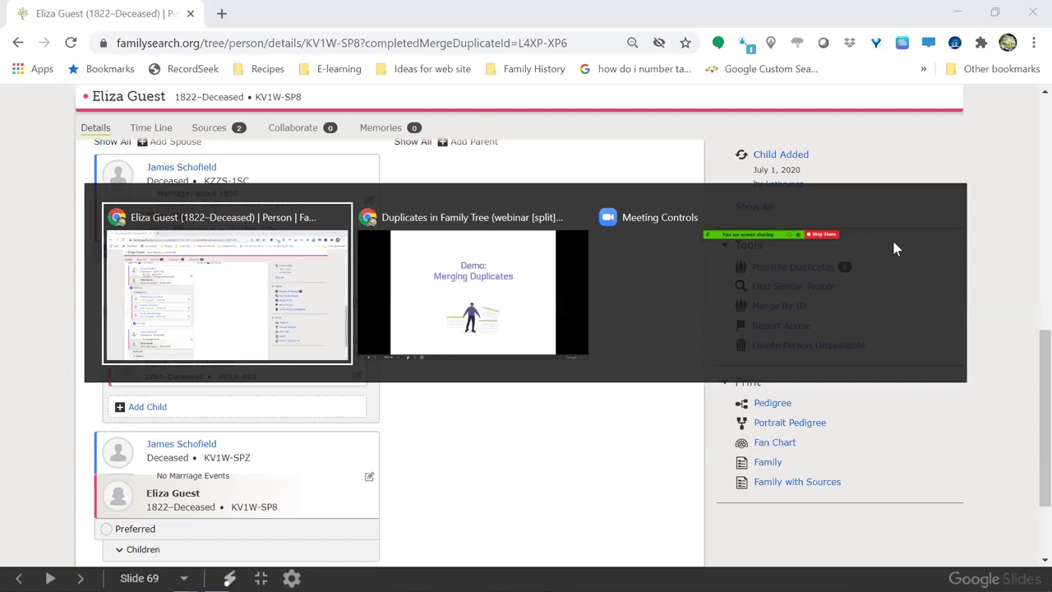
Step: Return to the webinar slides and advance to the Tips, Tricks, and Reminders slide
key(alt+Tab)
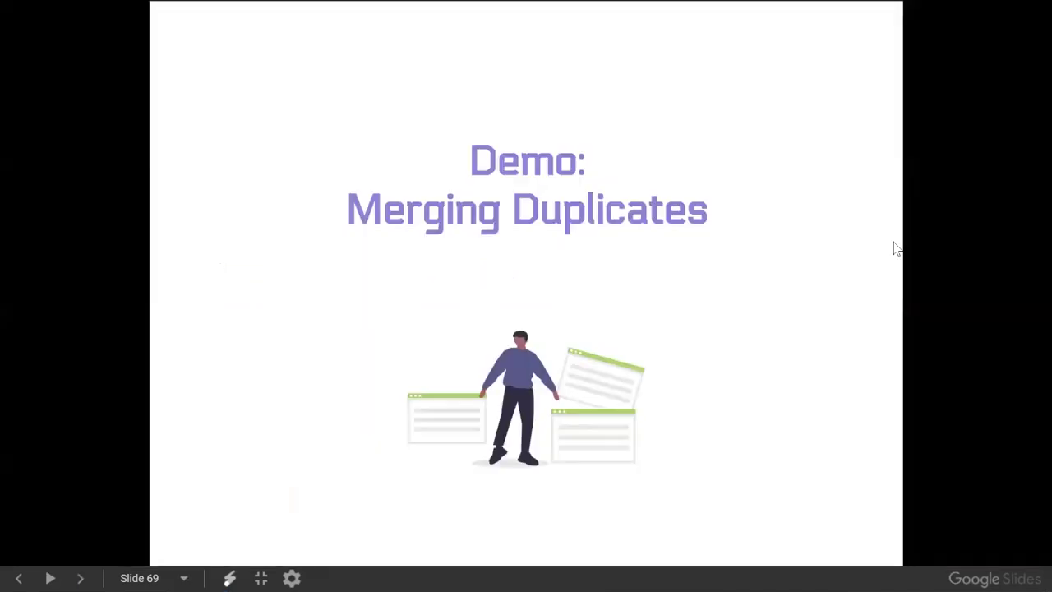
click(814, 148)
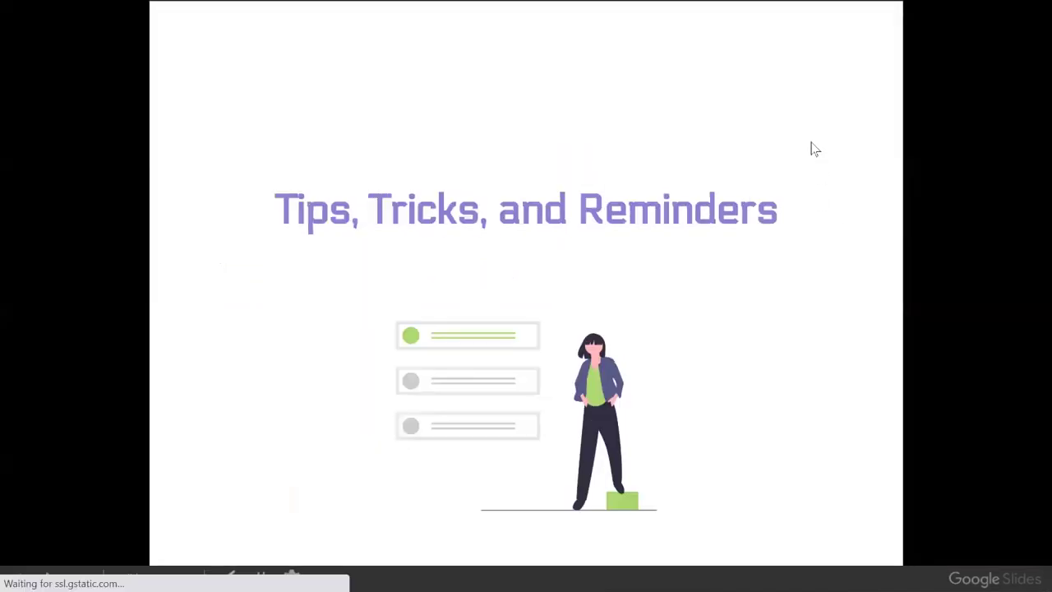